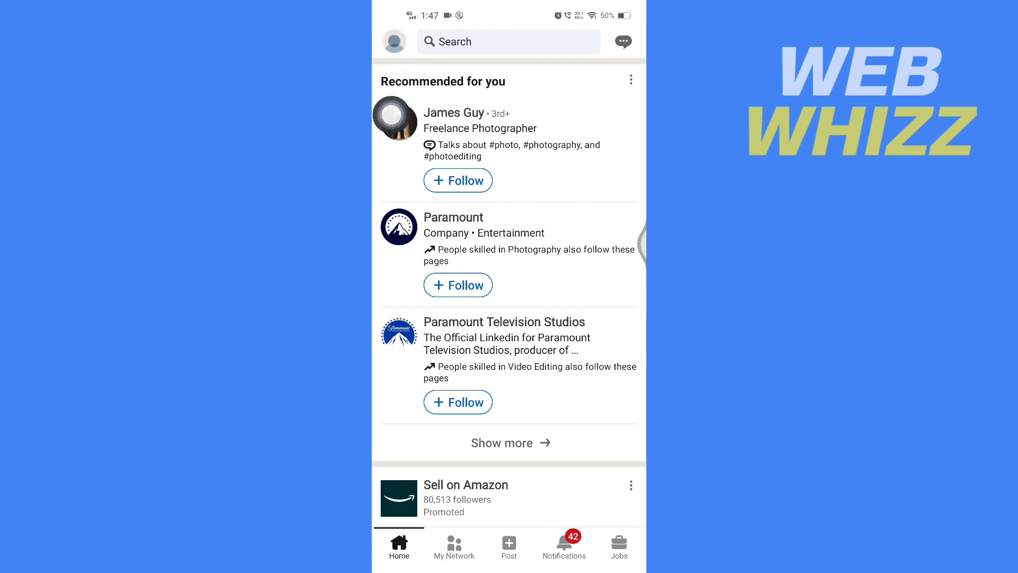
- Go from the avatar side menu to your own LinkedIn profile page
left_click(394, 41)
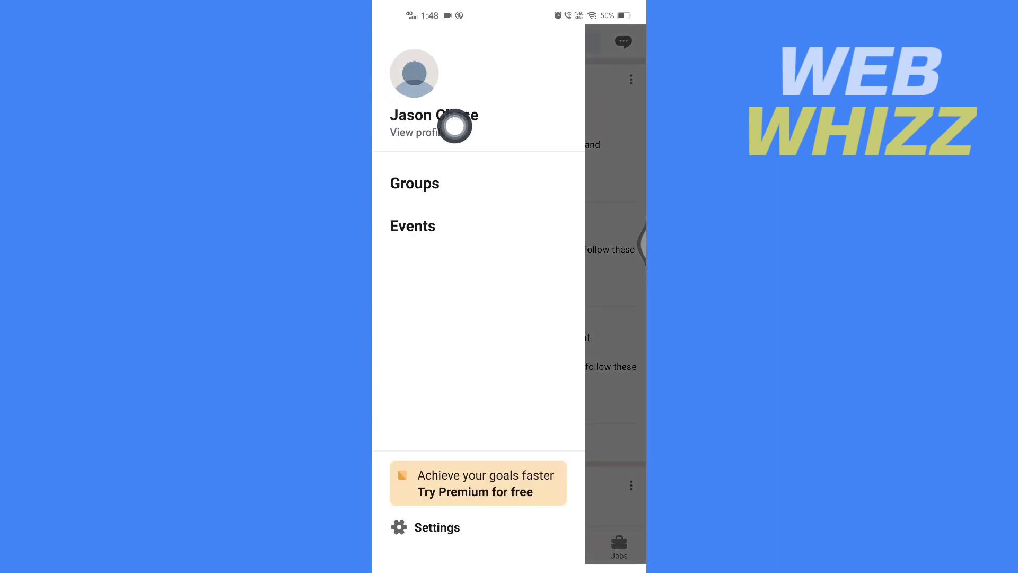
left_click(398, 133)
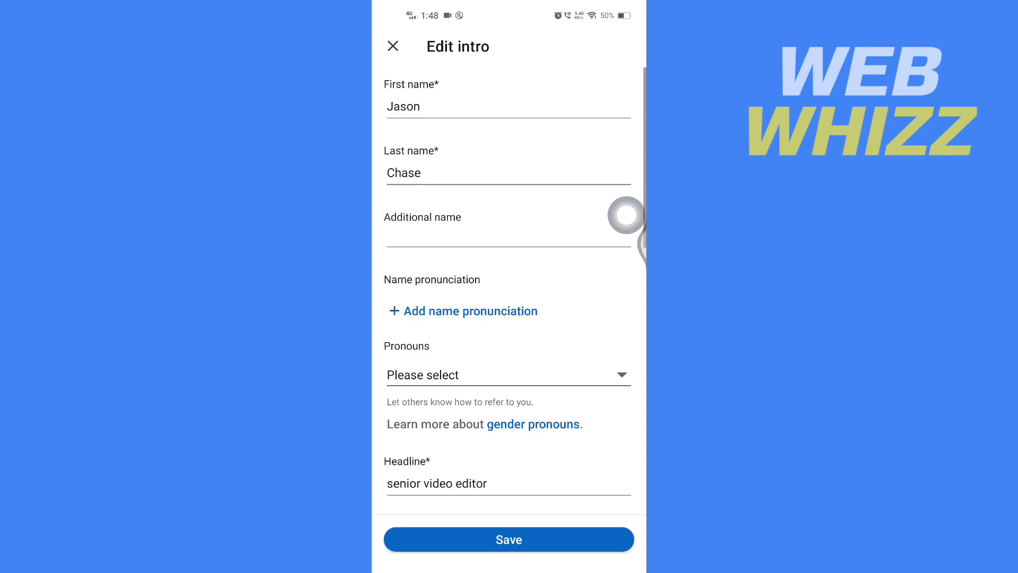
scroll(627, 215, "down", 5)
scroll(626, 215, "down", 4)
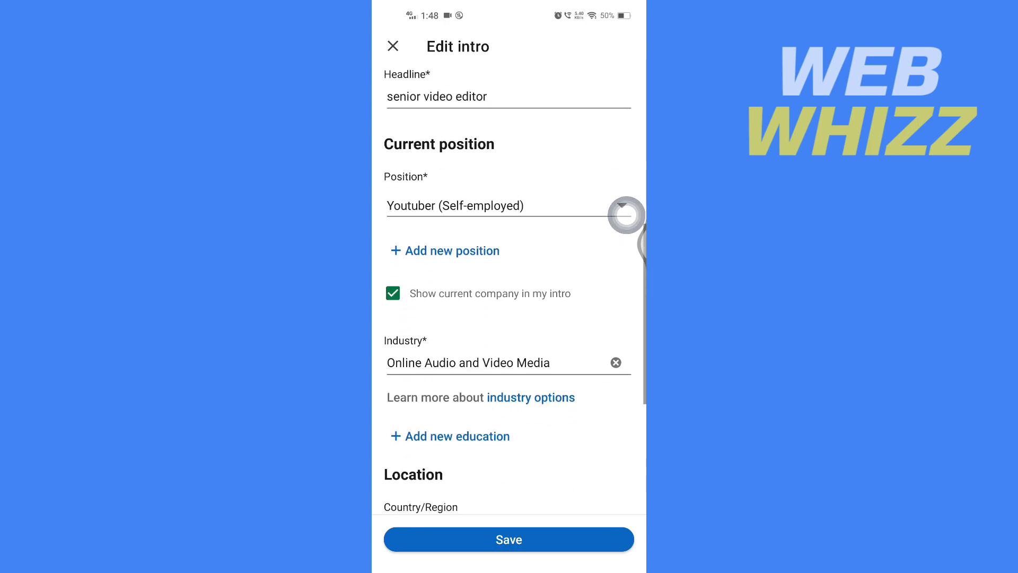
scroll(626, 214, "down", 4)
scroll(626, 215, "down", 2)
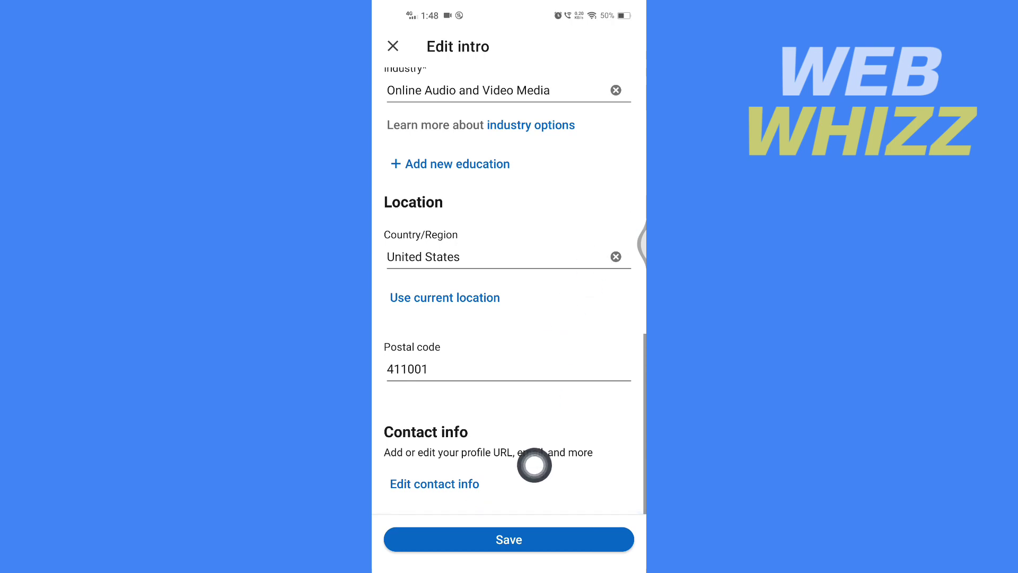
- Open Edit contact info to show the September 3 birthday field
left_click(414, 484)
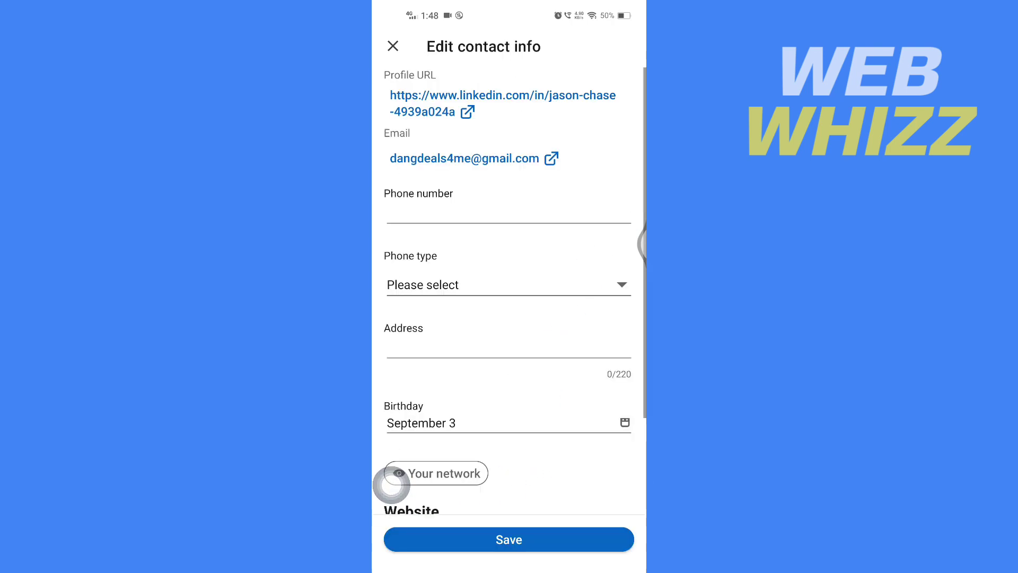
scroll(395, 482, "down", 3)
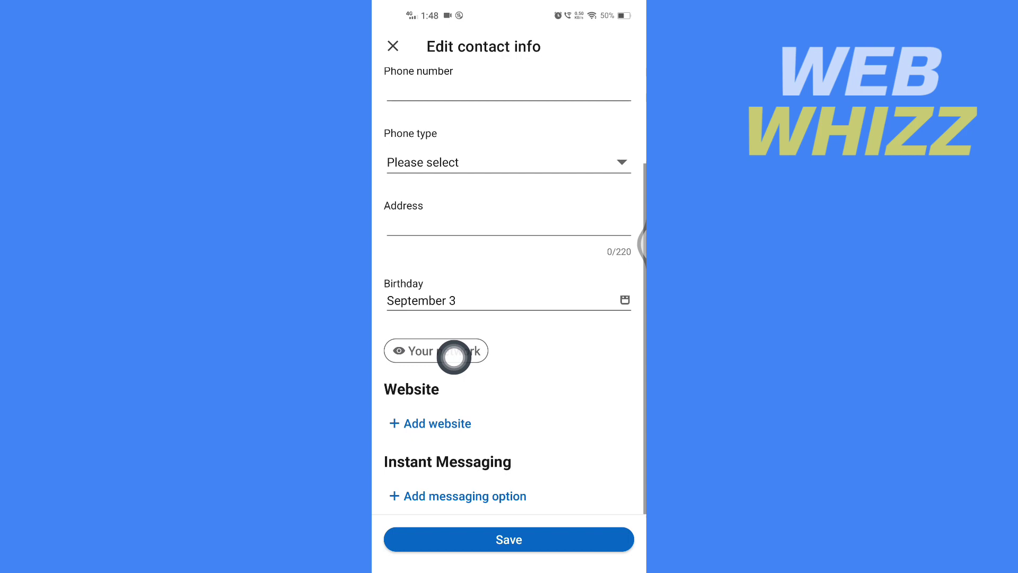
- Change the birthday visibility from Your network to Only you
left_click(434, 351)
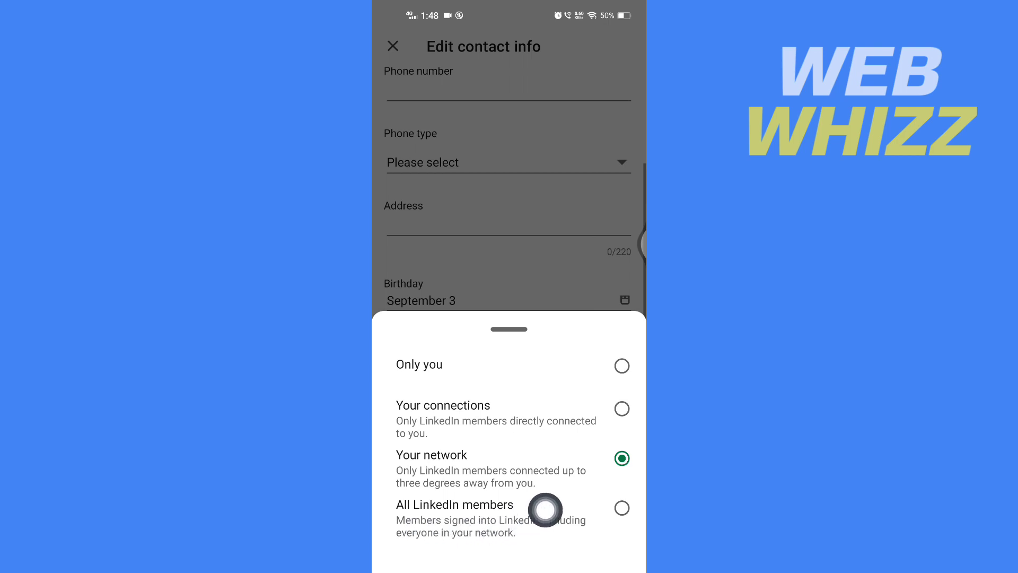
left_click(623, 367)
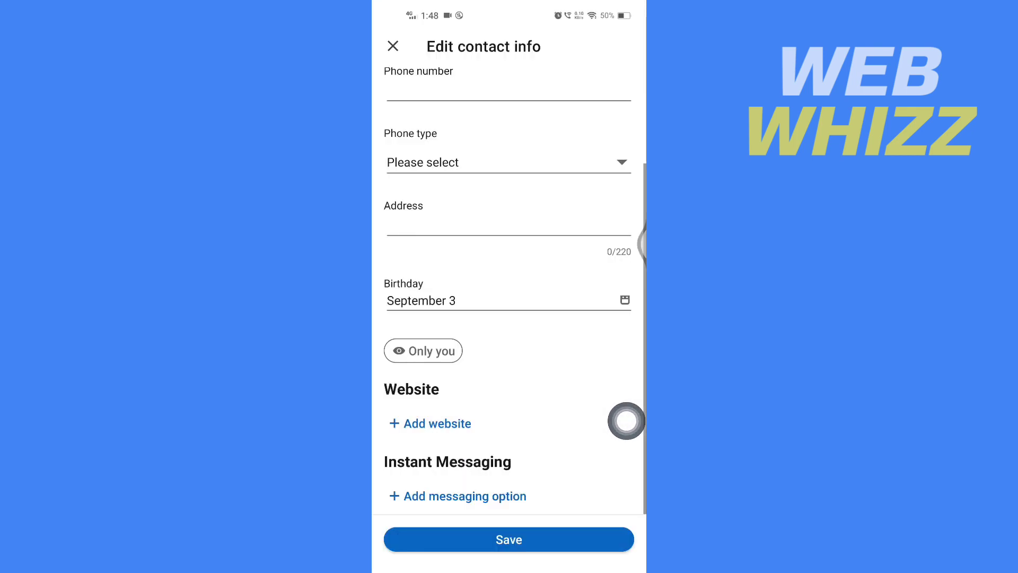
- Save the contact info and dismiss the success message
left_click(584, 538)
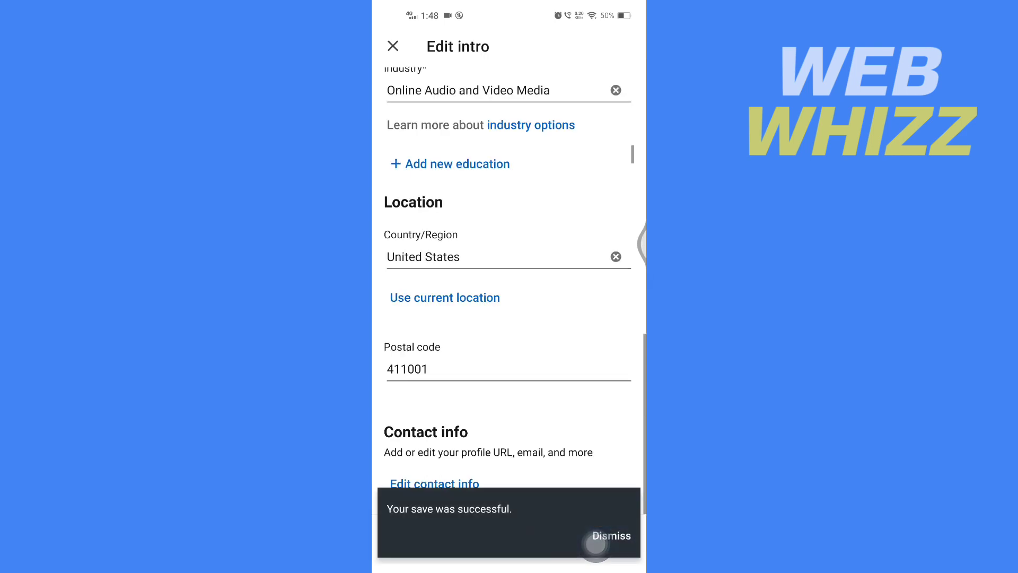
left_click(612, 535)
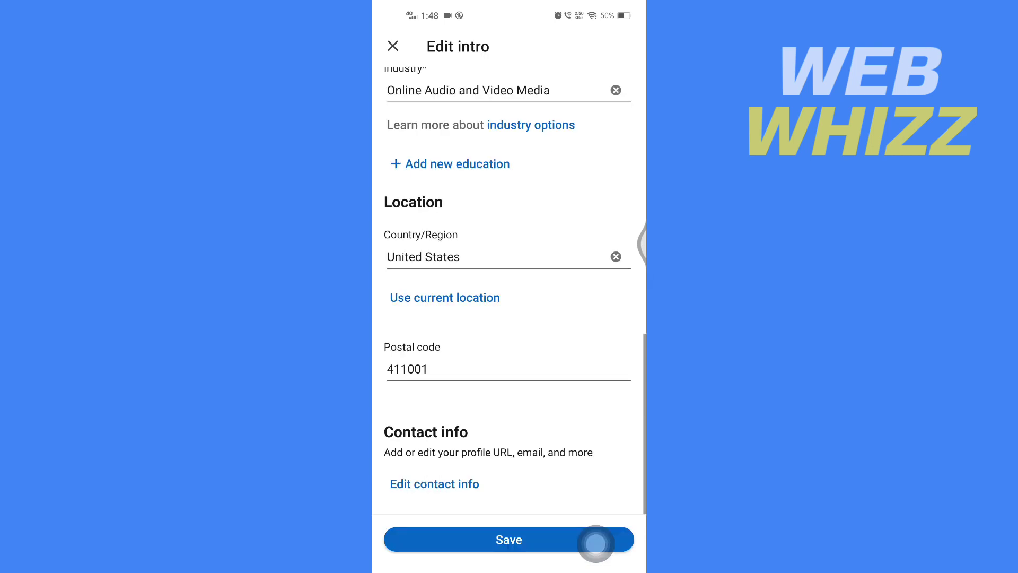